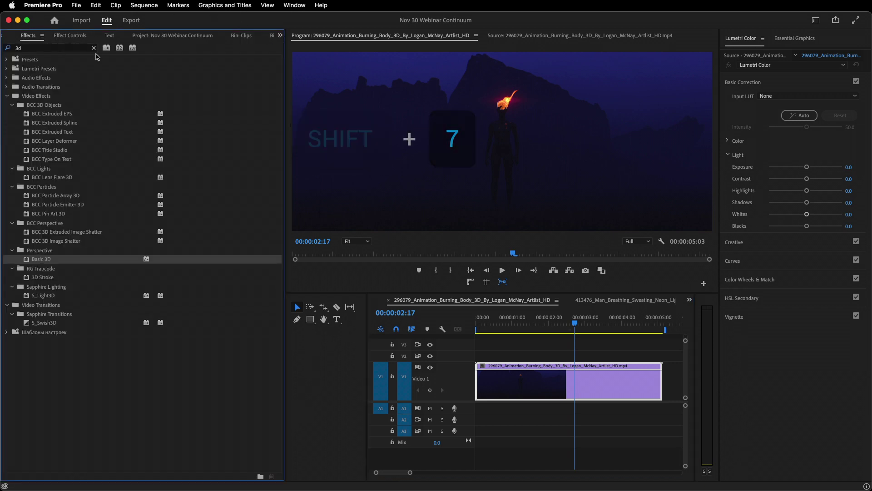
# Step: Find BCC+Film Glow, drop it on the V1 burning-body clip, and show Effect Controls
pyautogui.click(94, 48)
pyautogui.write('bcc')
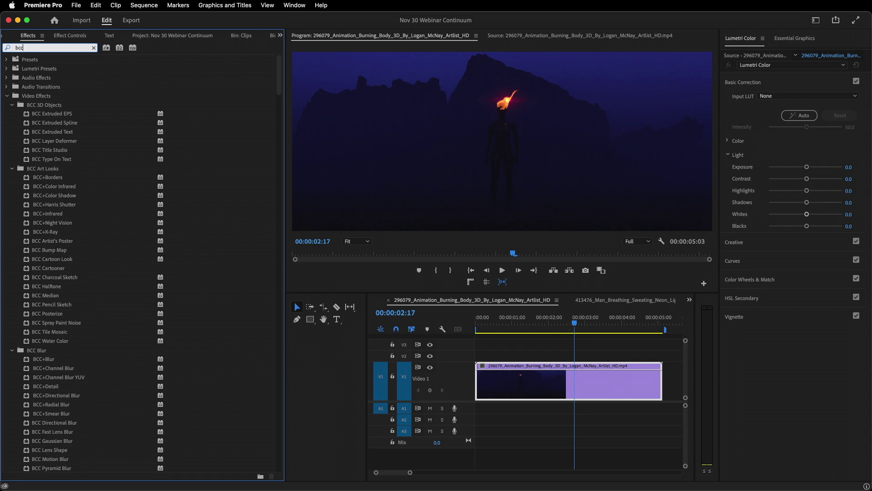
pyautogui.write('+ f')
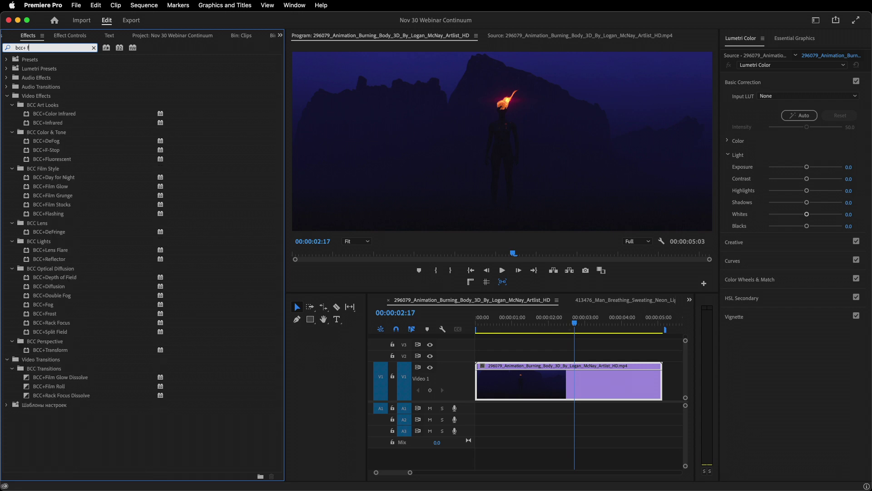
pyautogui.write('il')
pyautogui.moveTo(50, 113); pyautogui.dragTo(518, 378)
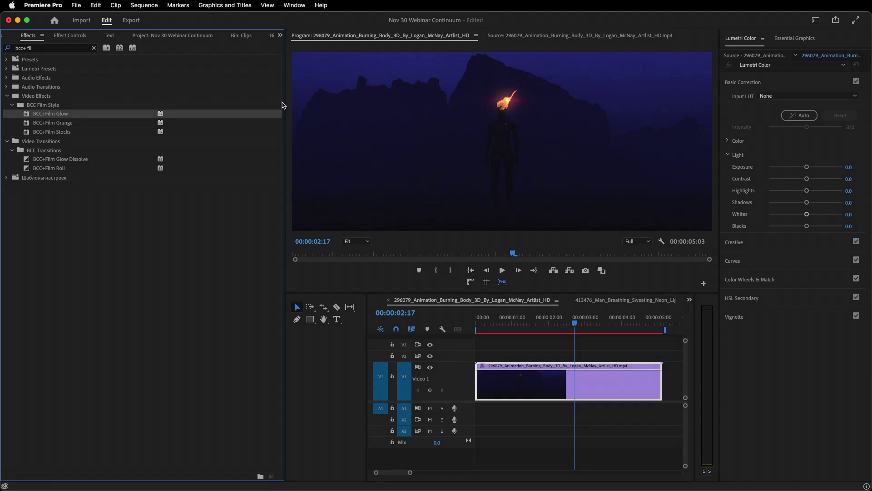
pyautogui.hotkey('shift', '5')
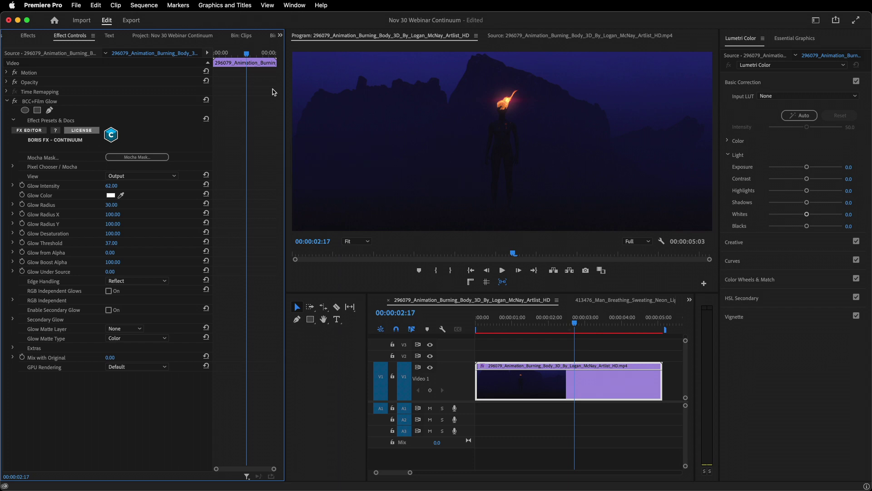
# Step: Open Film Glow in the Continuum FX Editor and filter presets to the New category
pyautogui.click(40, 133)
pyautogui.click(28, 43)
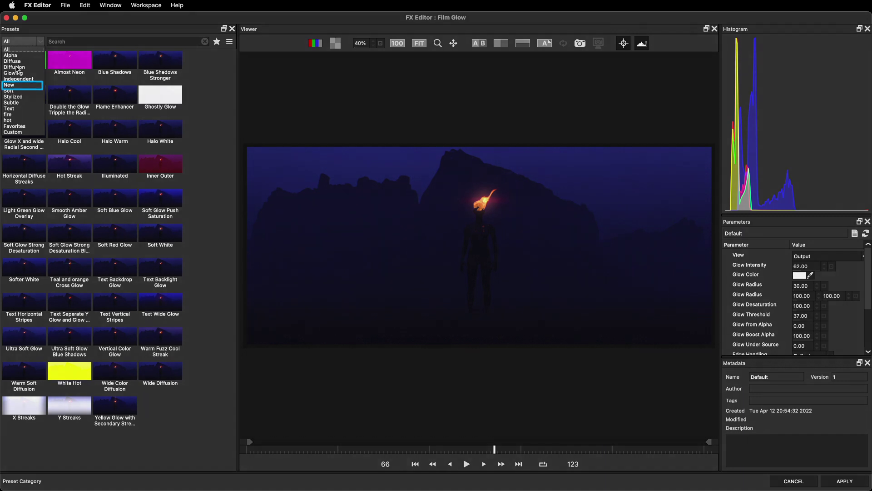
pyautogui.click(15, 84)
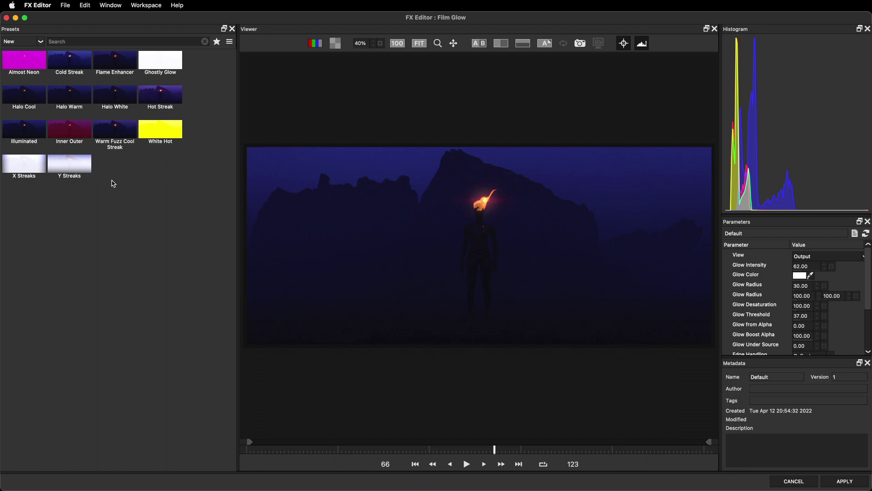
# Step: Try Warm Fuzz Cool Streak, Hot Streak, then Flame Enhancer, and compare A|B with the original
pyautogui.click(116, 131)
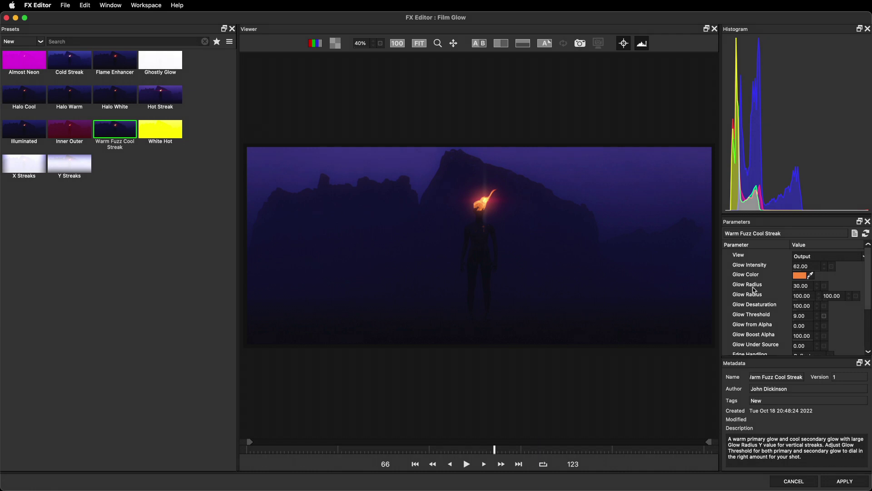
pyautogui.scroll(-3, 754, 290)
pyautogui.scroll(-2, 754, 293)
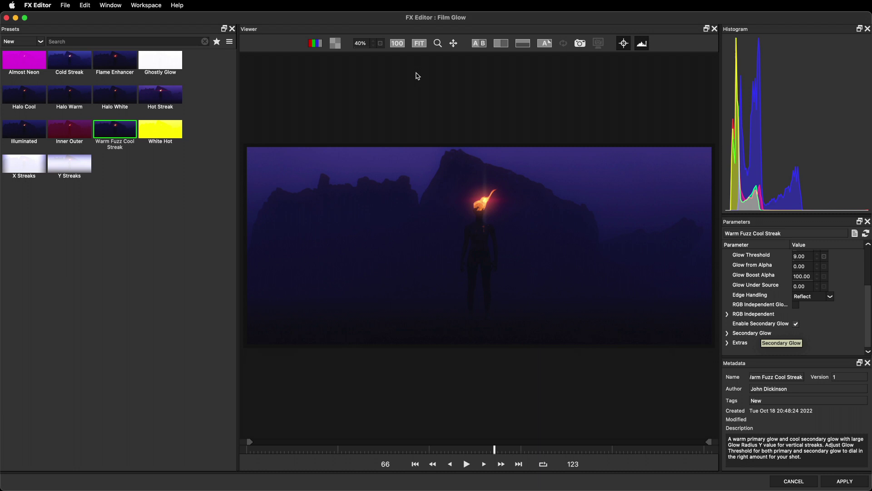
pyautogui.click(152, 99)
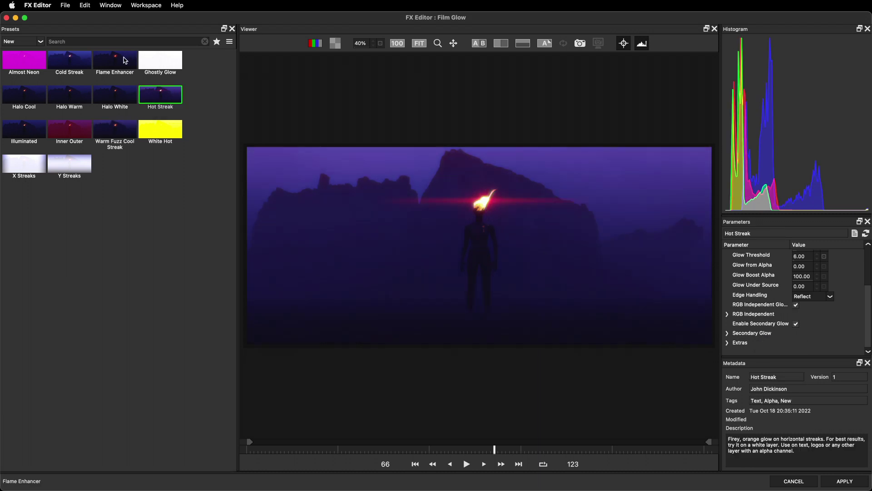
pyautogui.click(125, 60)
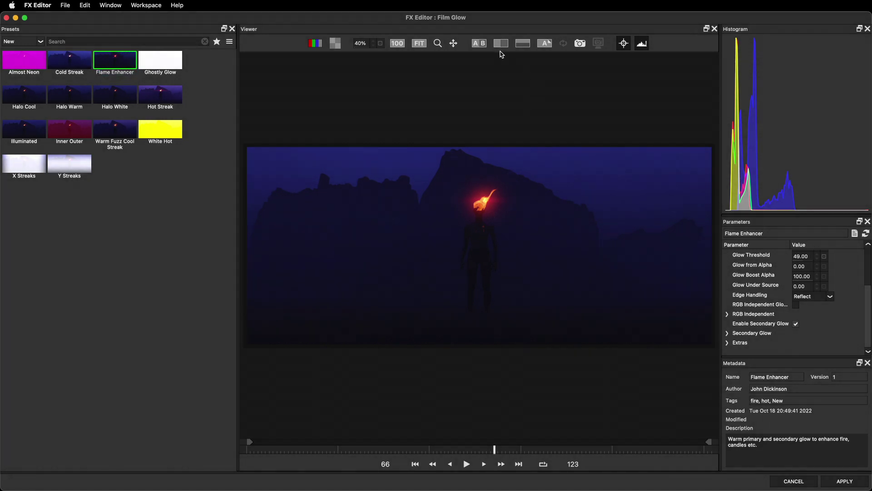
pyautogui.click(479, 45)
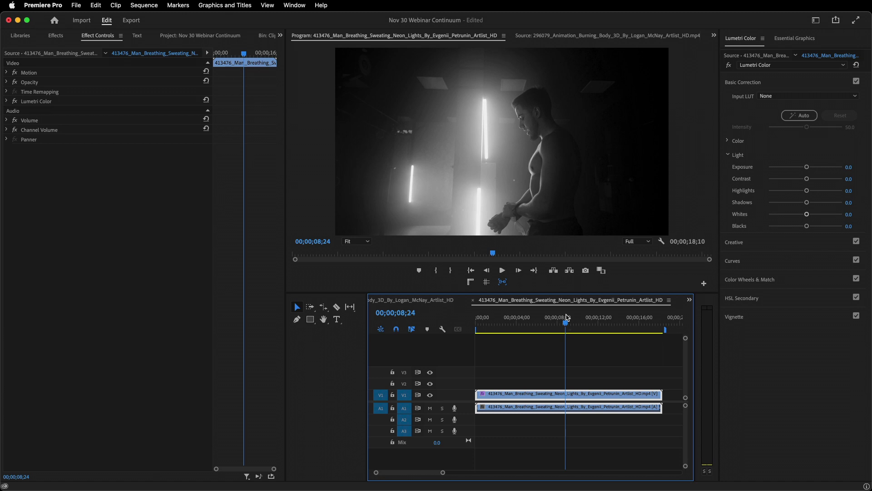
# Step: Add BCC+Film Glow from the filtered Effects list to the neon-lights clip on V1
pyautogui.click(57, 36)
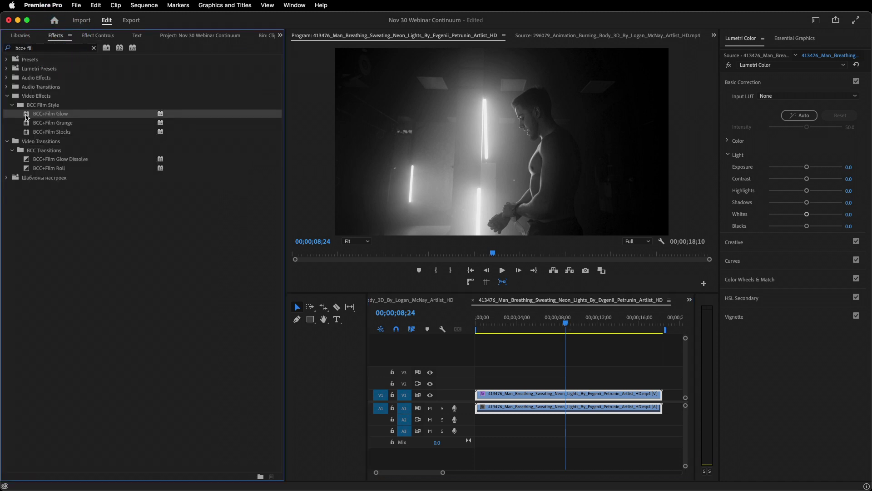
pyautogui.moveTo(27, 117); pyautogui.dragTo(556, 394)
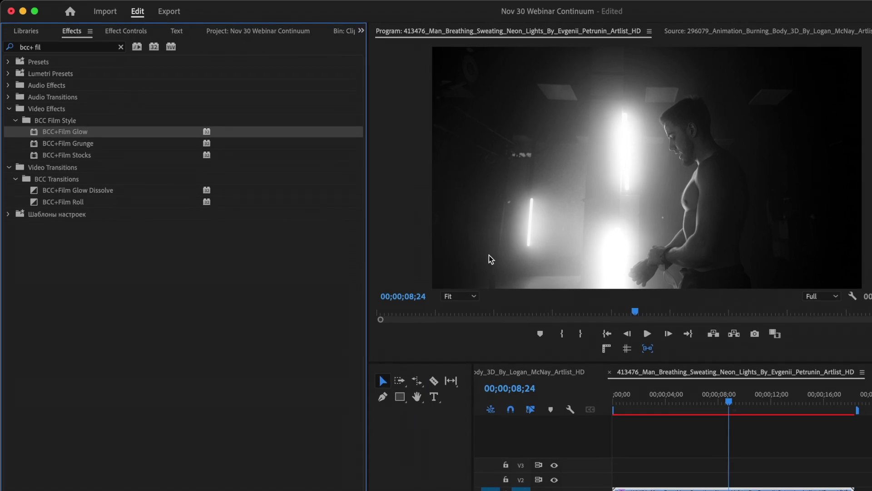
# Step: Set the primary Film Glow colour to orange FF6200
pyautogui.click(126, 31)
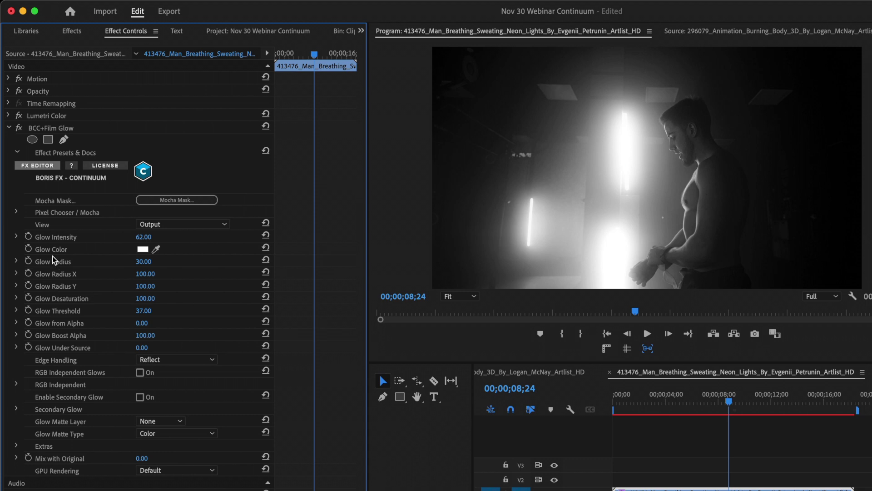
pyautogui.click(142, 250)
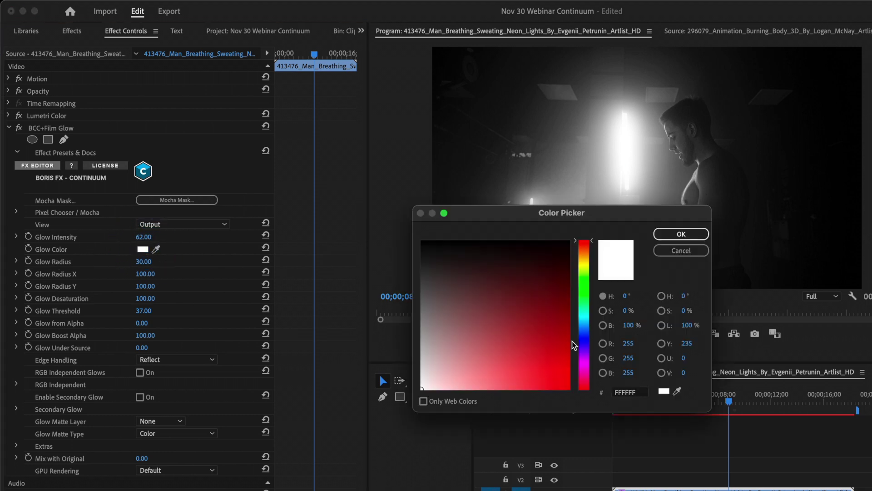
pyautogui.moveTo(586, 242); pyautogui.dragTo(586, 250)
pyautogui.click(569, 388)
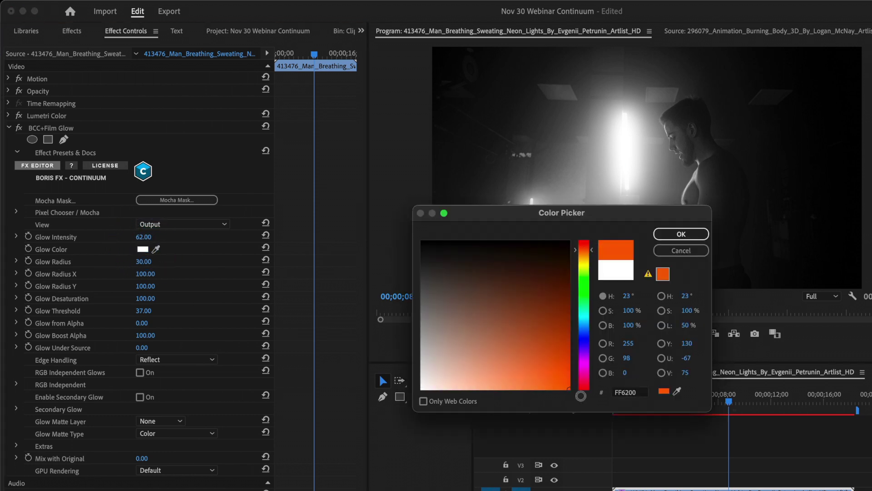
pyautogui.click(681, 234)
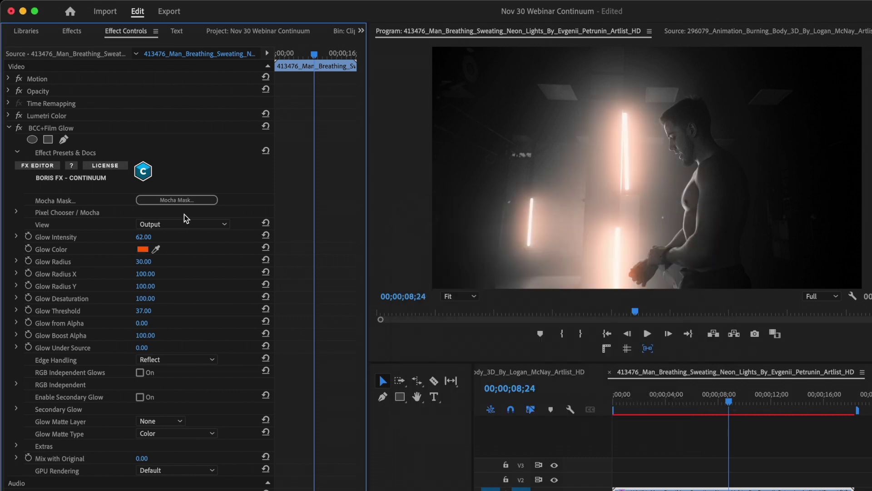
# Step: Raise Glow Intensity to 114, and set Radius X to 0 and Radius Y to 102
pyautogui.moveTo(144, 237)
pyautogui.mouseDown()
pyautogui.moveTo(170, 250)
pyautogui.moveTo(139, 261)
pyautogui.mouseUp()
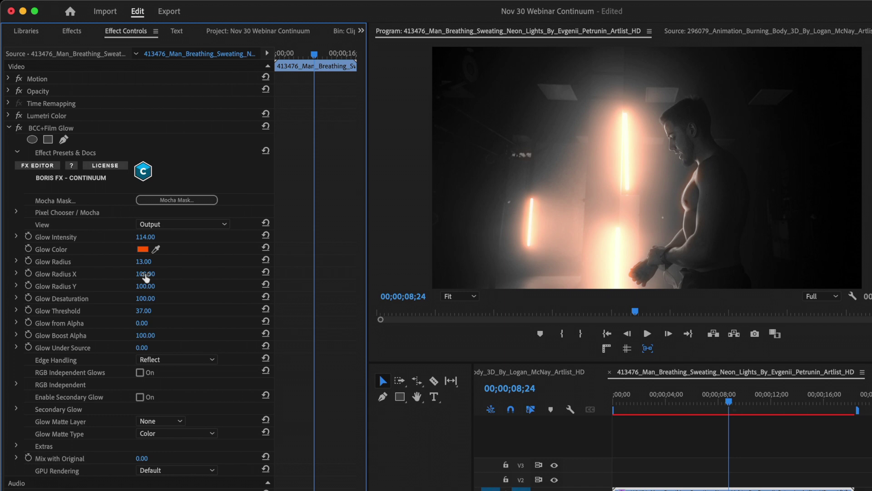
pyautogui.moveTo(145, 275)
pyautogui.mouseDown()
pyautogui.moveTo(126, 275)
pyautogui.moveTo(147, 273)
pyautogui.mouseUp()
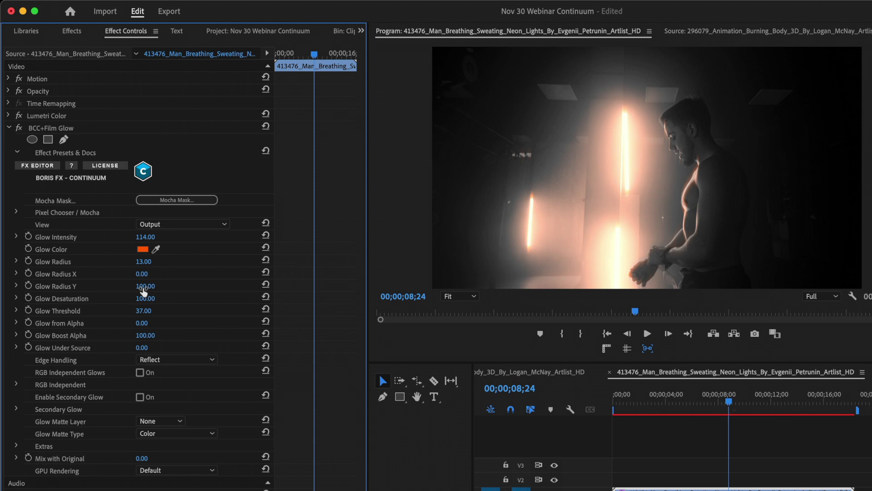
pyautogui.moveTo(144, 291); pyautogui.dragTo(153, 263)
# Step: Enable Secondary Glow and expand its settings
pyautogui.click(75, 401)
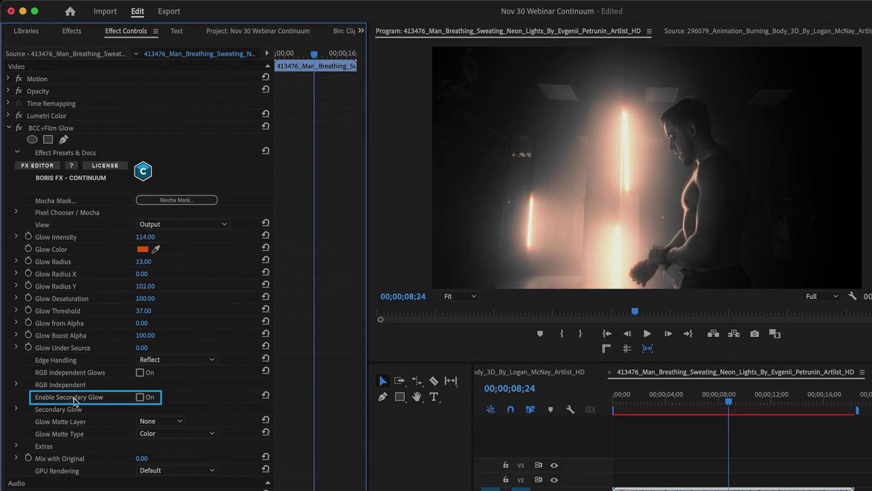
pyautogui.click(140, 398)
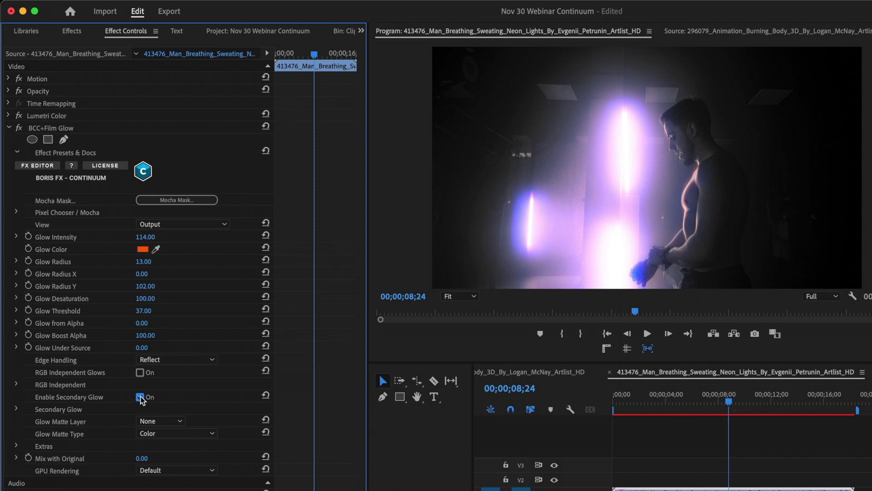
pyautogui.click(18, 409)
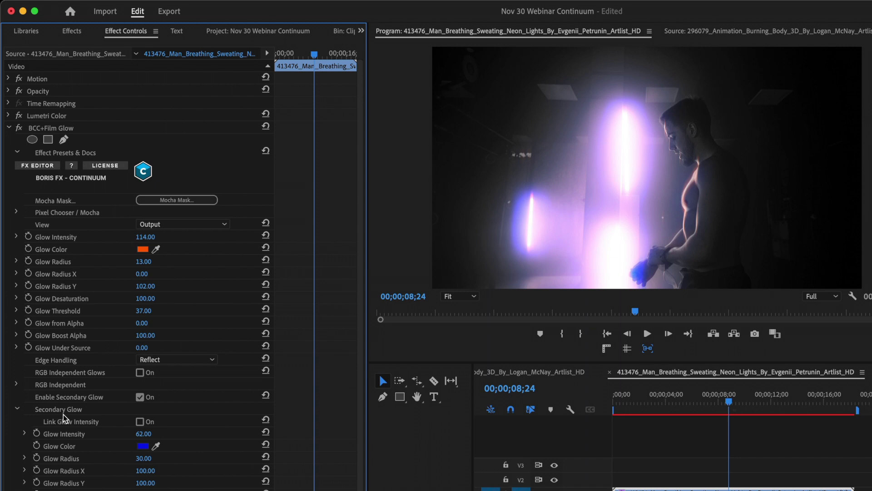
# Step: Set the secondary Glow Color to red D81717 and its Glow Radius to 94
pyautogui.click(145, 446)
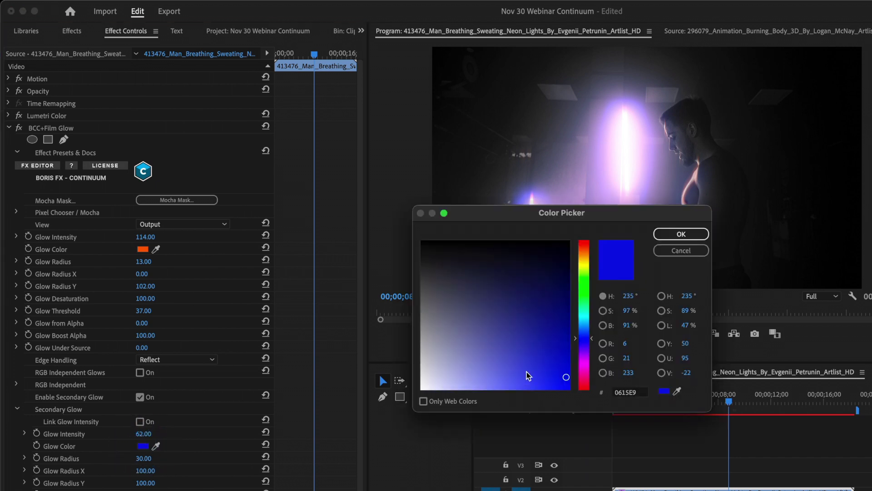
pyautogui.moveTo(583, 355); pyautogui.dragTo(584, 389)
pyautogui.click(554, 368)
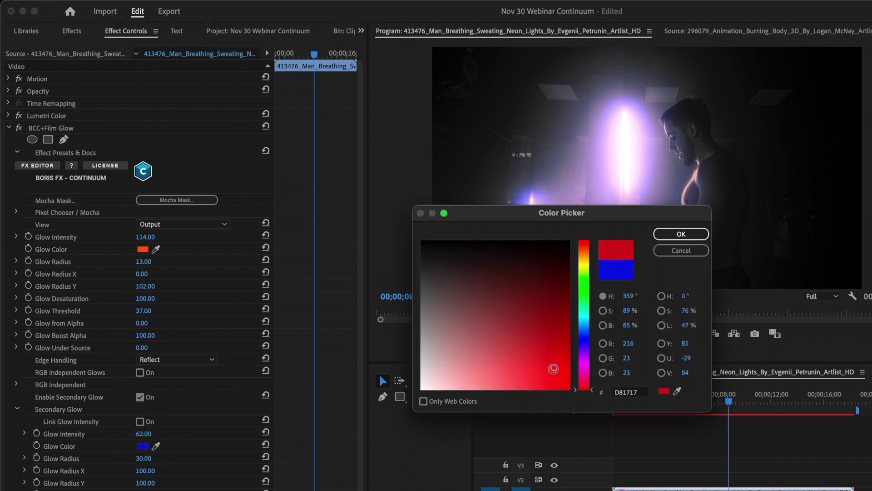
pyautogui.click(685, 234)
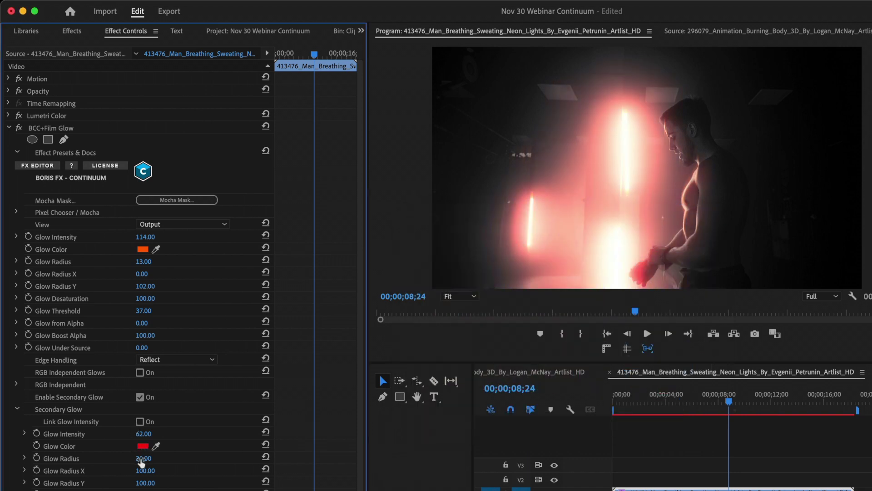
pyautogui.moveTo(141, 458); pyautogui.dragTo(198, 458)
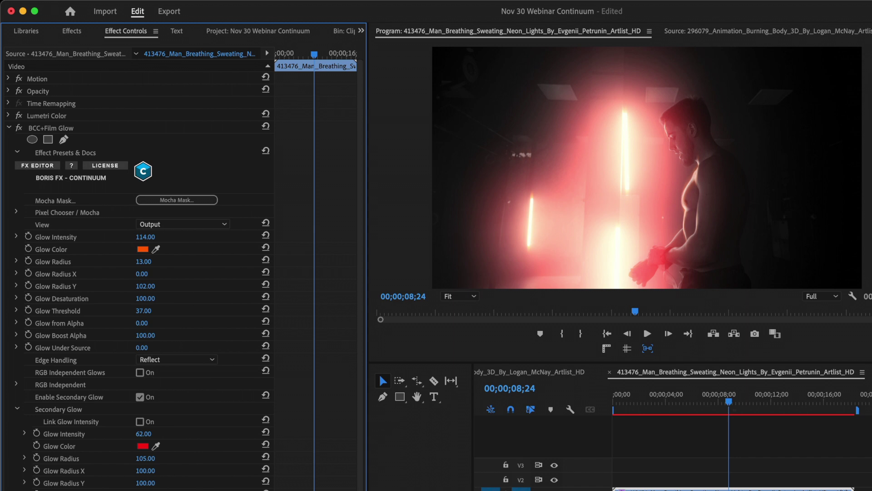
pyautogui.moveTo(199, 448); pyautogui.dragTo(192, 448)
# Step: Turn on Link Glow Intensity, then set primary intensity to 60 and secondary to 27
pyautogui.click(140, 422)
pyautogui.moveTo(146, 237)
pyautogui.mouseDown()
pyautogui.moveTo(133, 237)
pyautogui.moveTo(152, 237)
pyautogui.mouseUp()
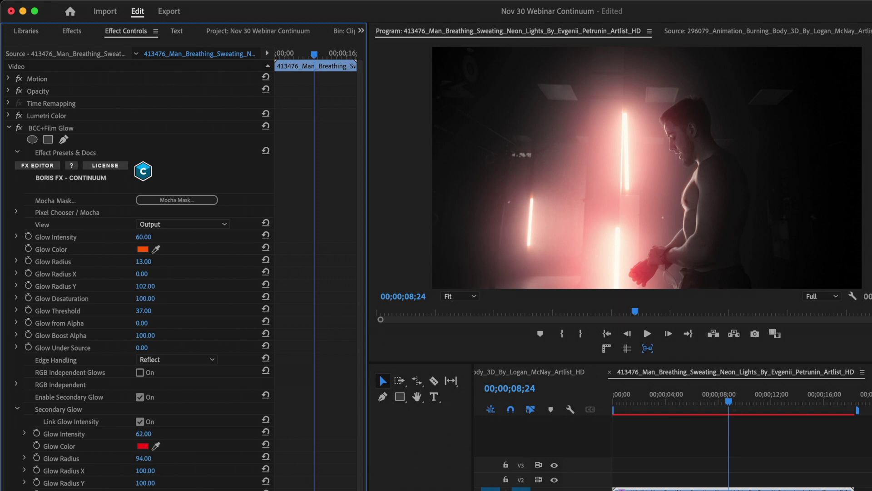
pyautogui.moveTo(152, 434); pyautogui.dragTo(129, 434)
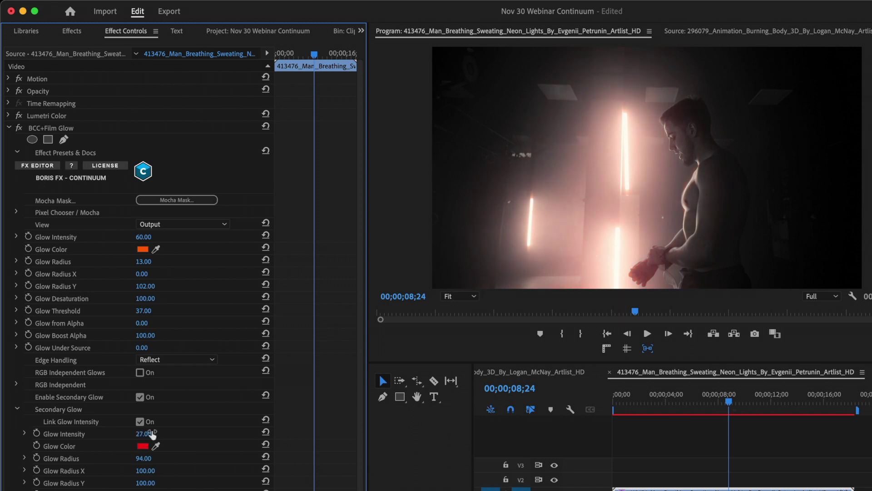